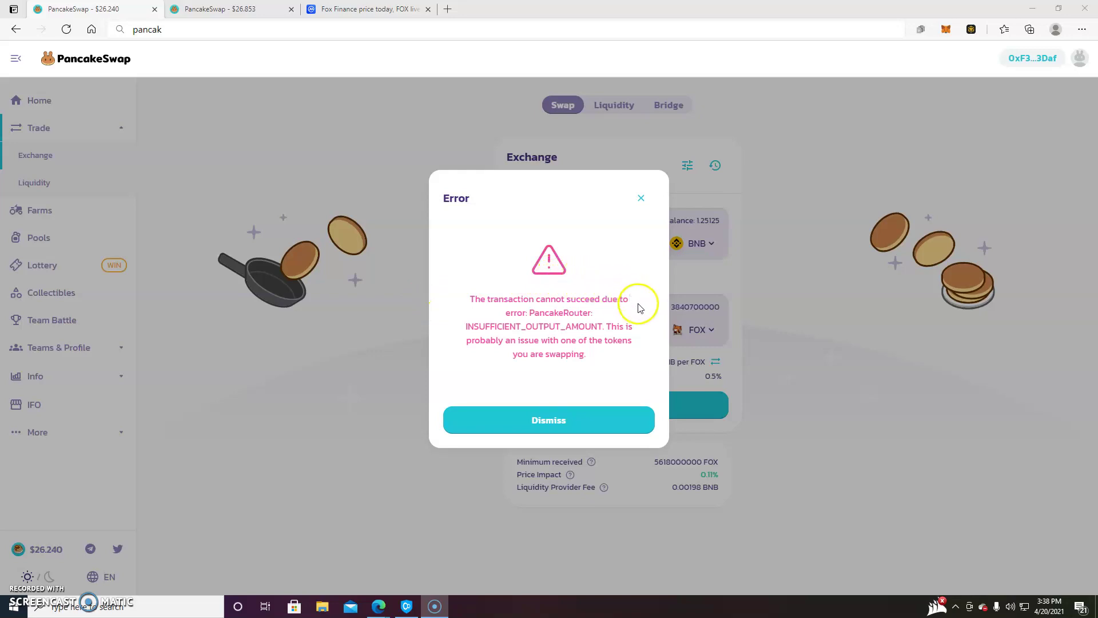
- Switch to the second PancakeSwap tab, leaving the INSUFFICIENT_OUTPUT_AMOUNT error behind
{"action": "left_click", "coordinate": [223, 10]}
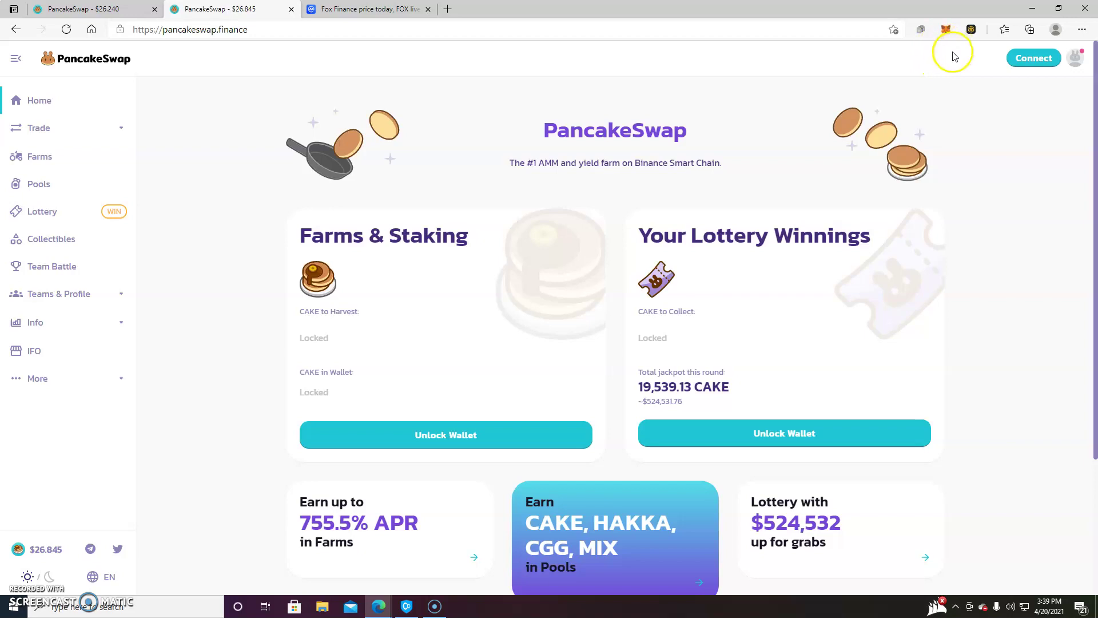
- Connect the MetaMask wallet to PancakeSwap via the Connect button
{"action": "left_click", "coordinate": [1034, 68]}
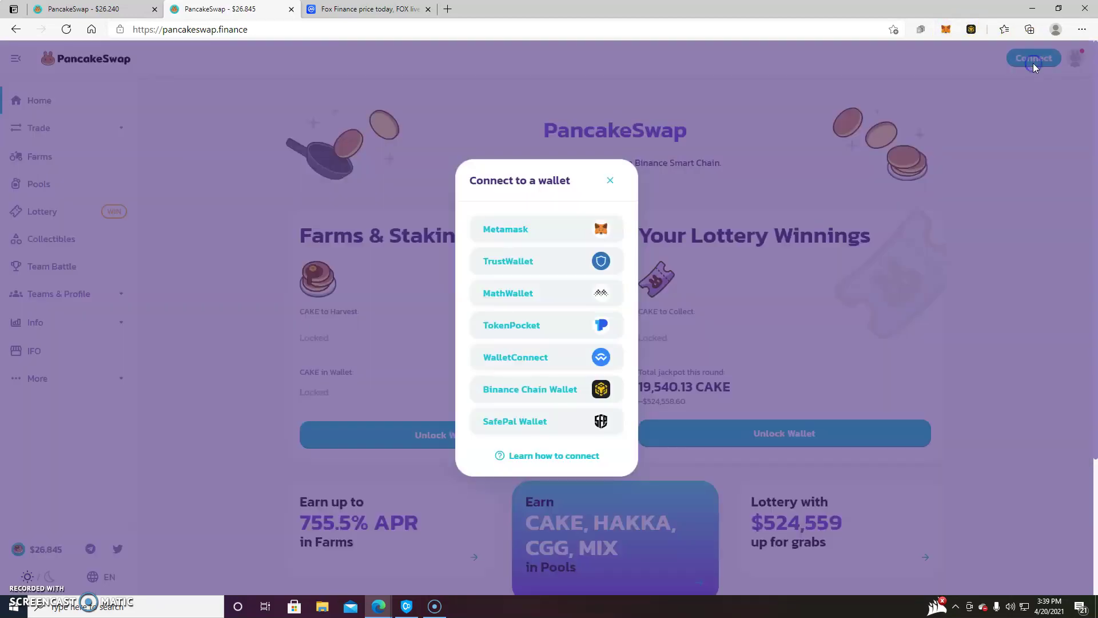
{"action": "left_click", "coordinate": [522, 226]}
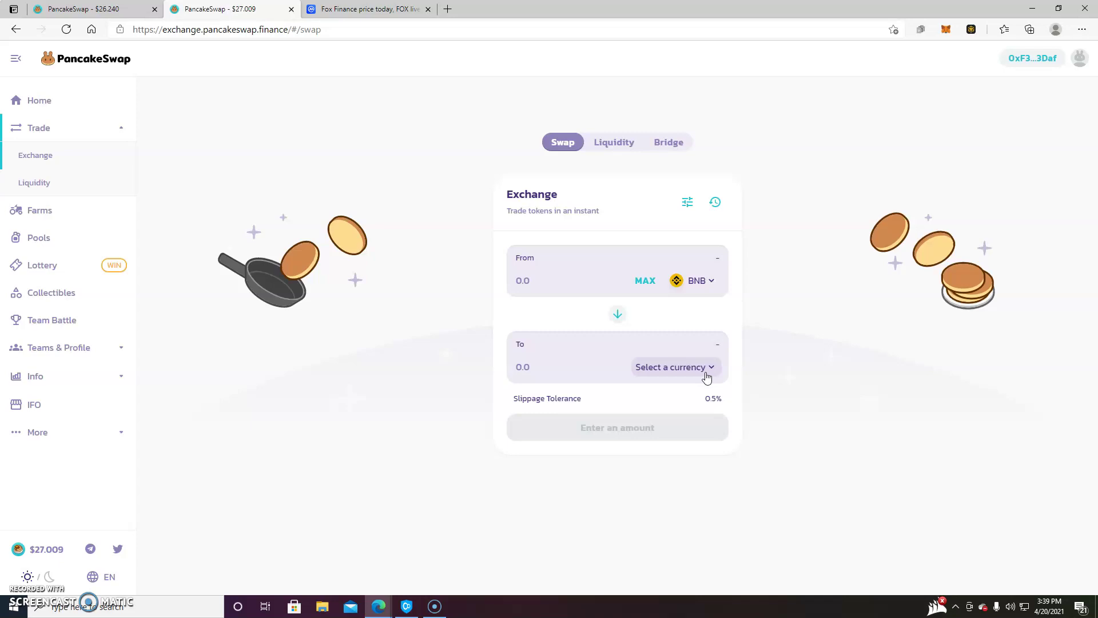
- Choose FOX as the token to receive for BNB and check the 1.2513 BNB wallet balance
{"action": "left_click", "coordinate": [707, 378]}
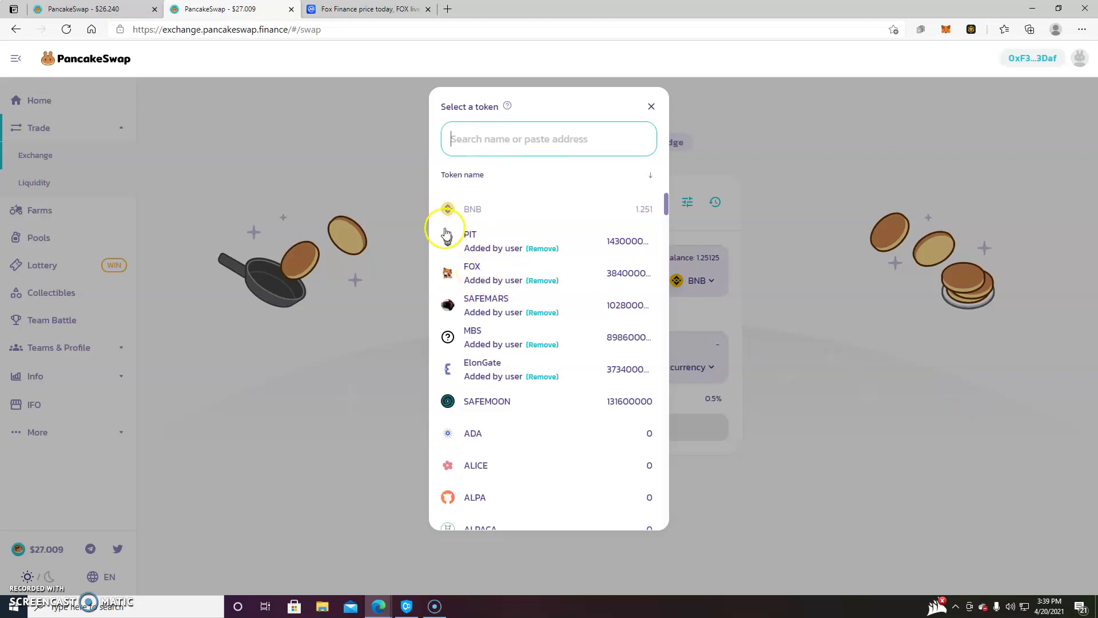
{"action": "left_click", "coordinate": [478, 275]}
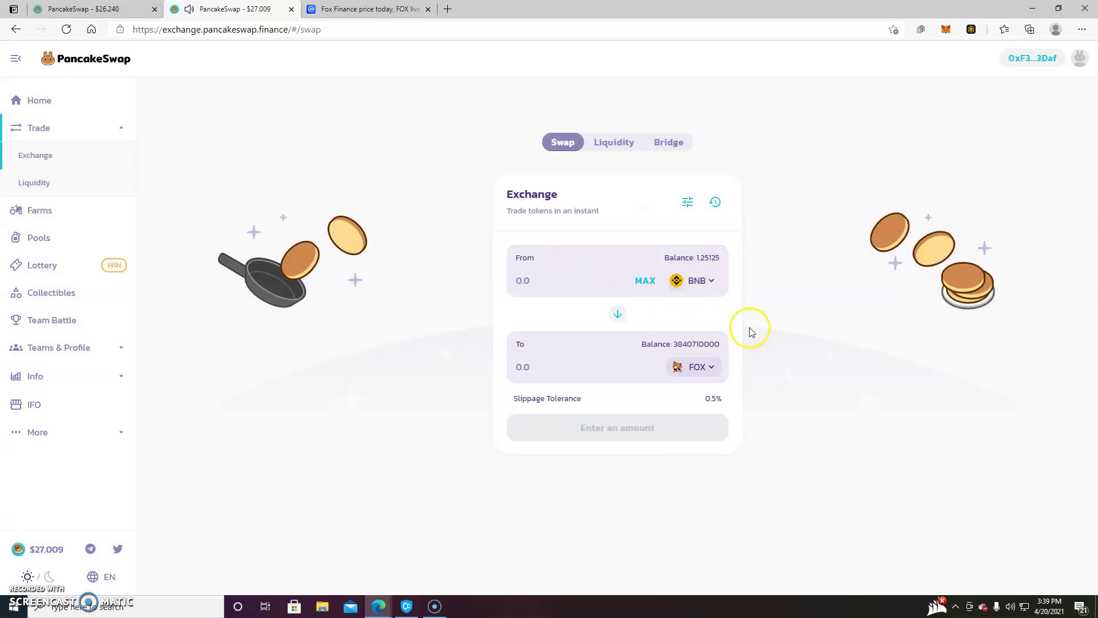
{"action": "left_click", "coordinate": [946, 29]}
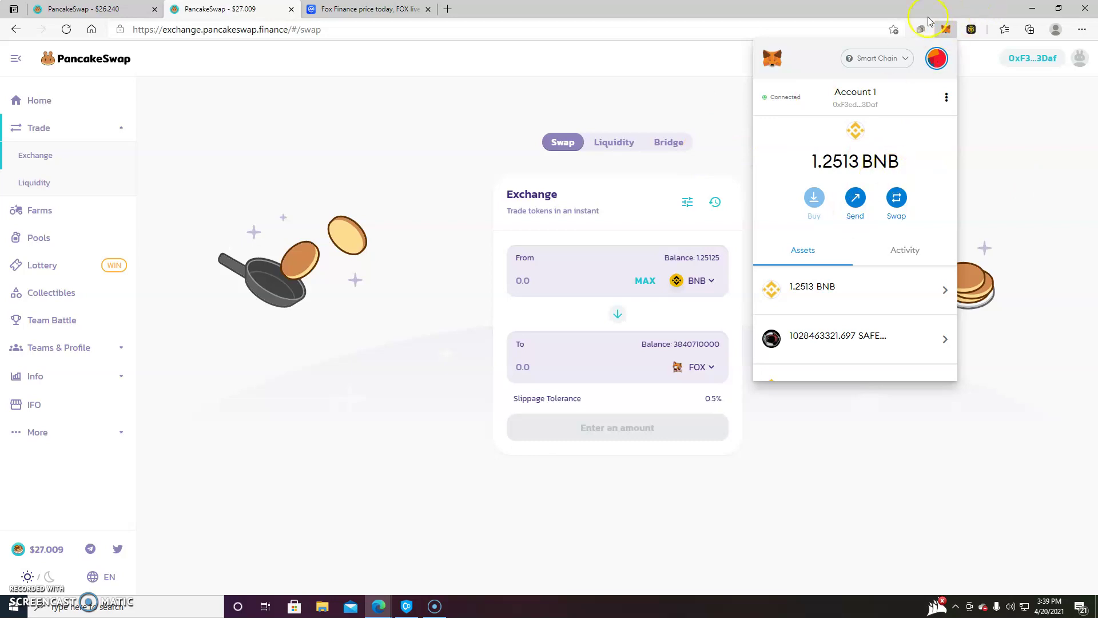
{"action": "left_click", "coordinate": [947, 29]}
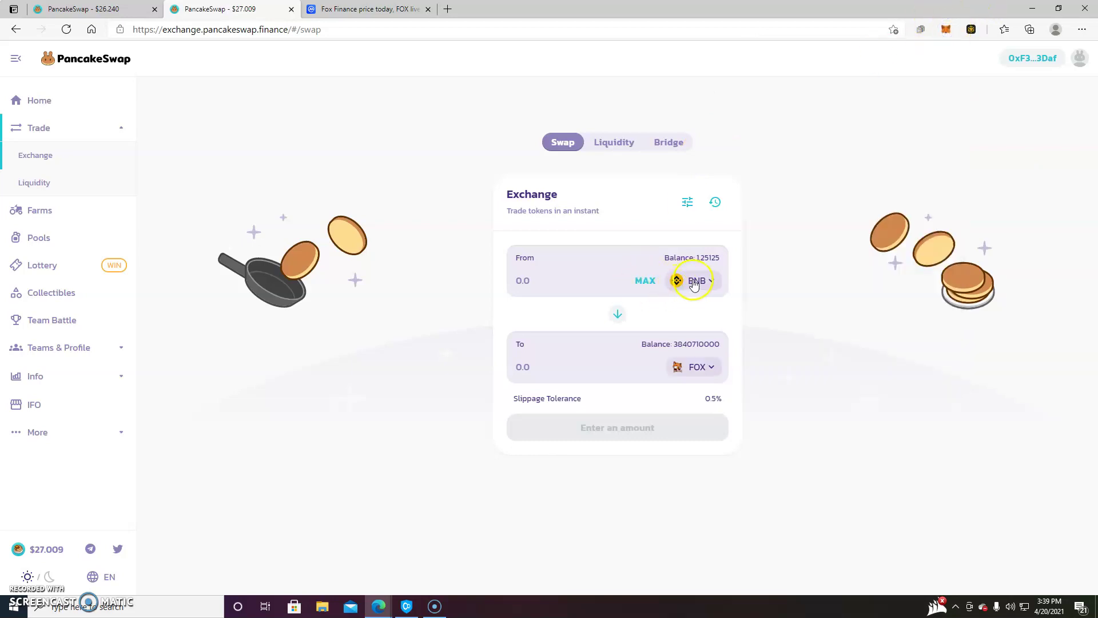
{"action": "left_click", "coordinate": [542, 280]}
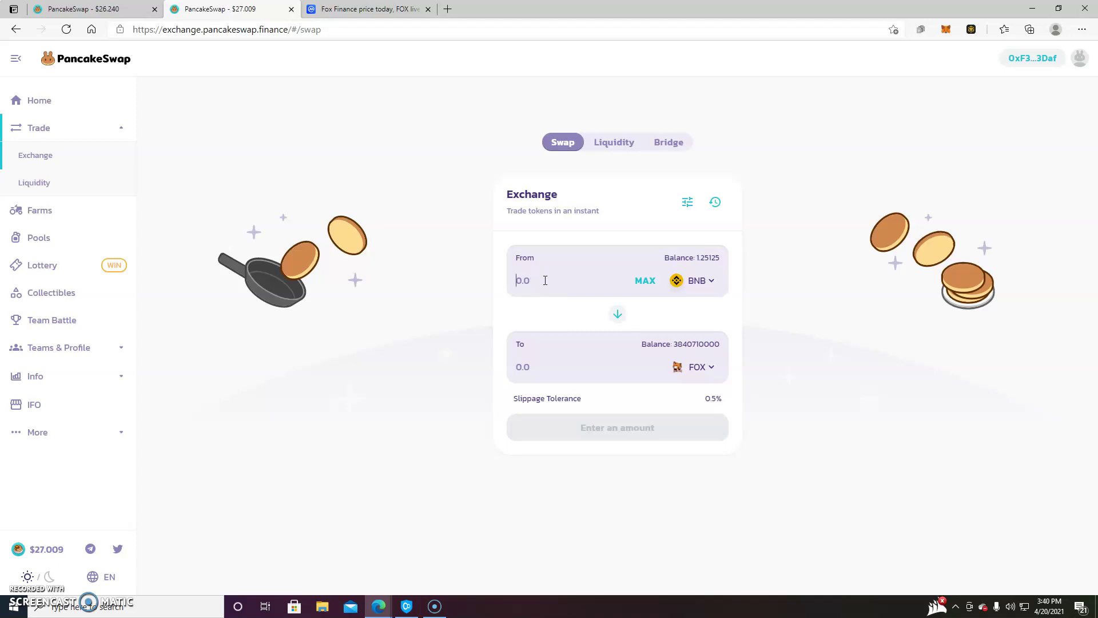
{"action": "type", "text": ".99"}
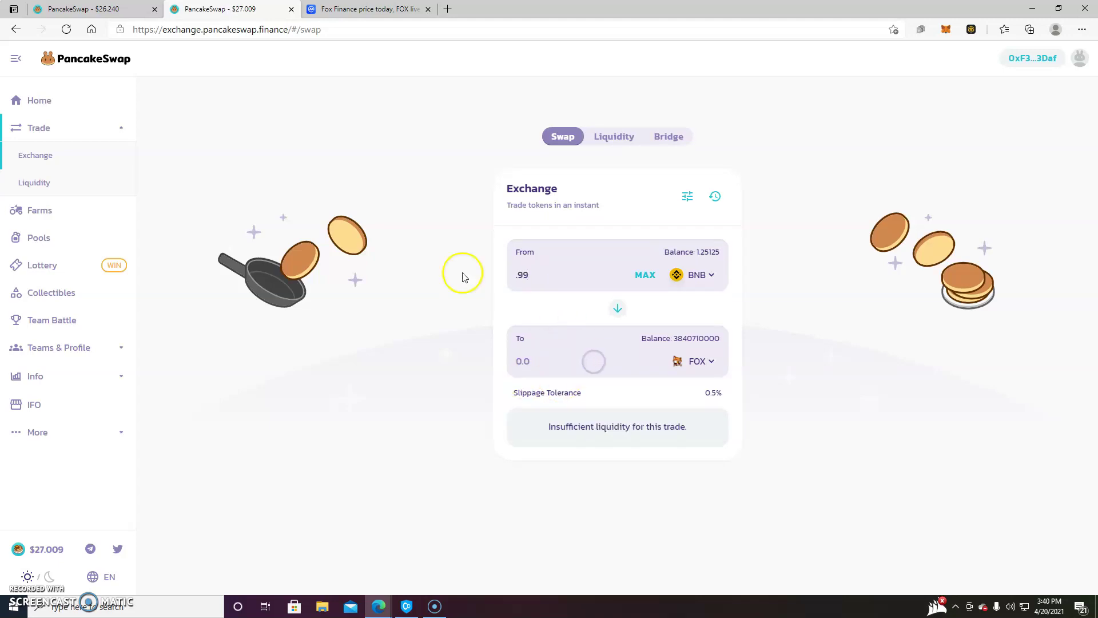
{"action": "left_click", "coordinate": [516, 274]}
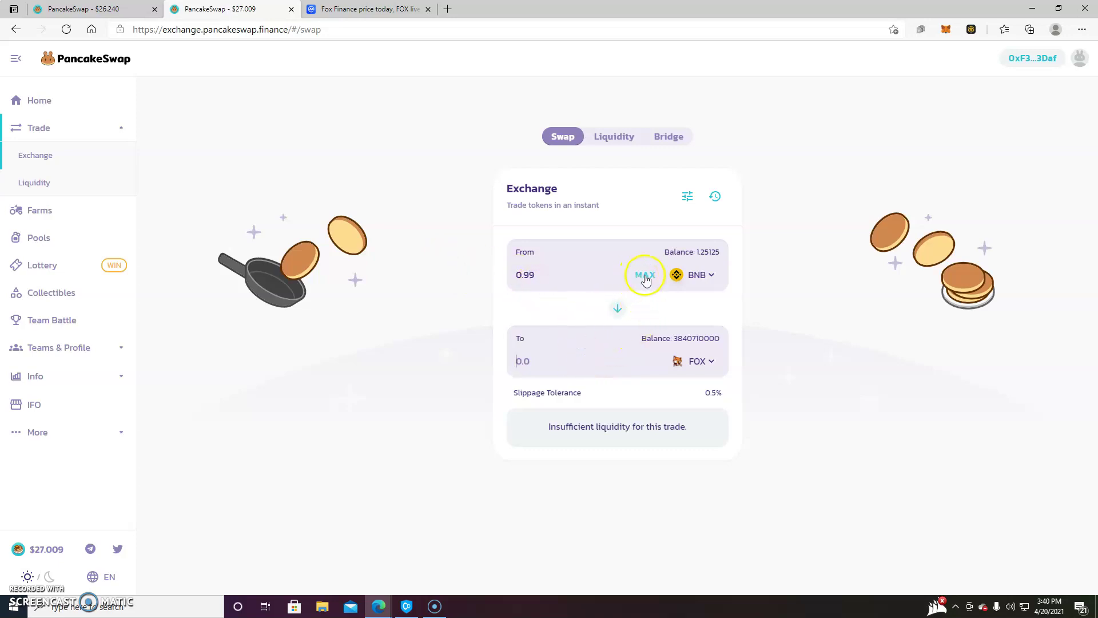
{"action": "left_click", "coordinate": [643, 357]}
{"action": "left_click", "coordinate": [608, 392]}
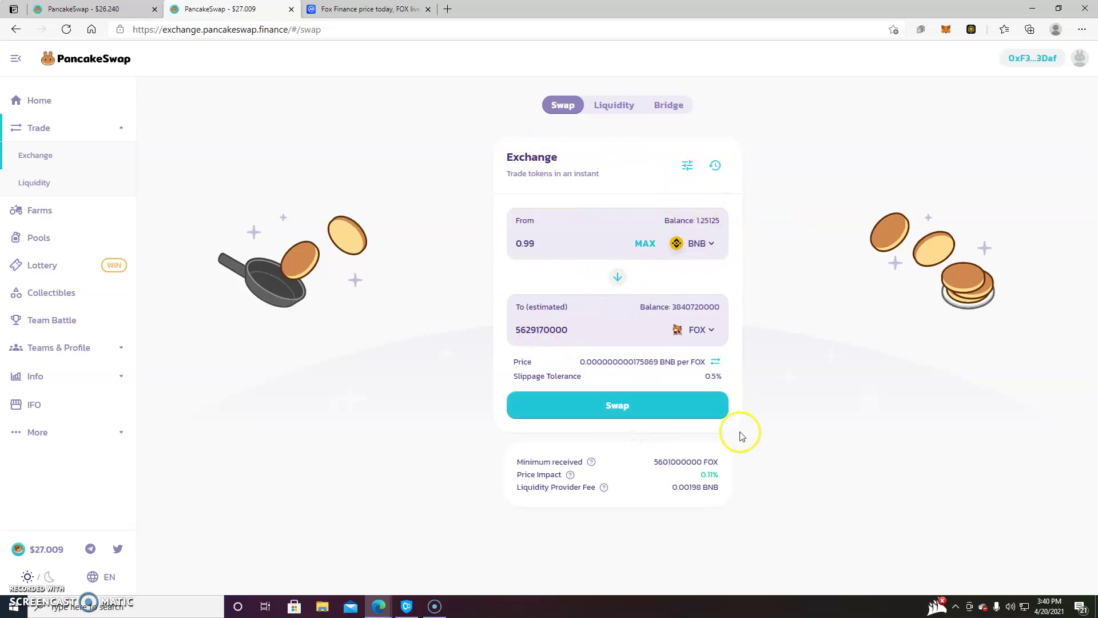
- Confirm the 0.99 BNB to FOX swap and dismiss the INSUFFICIENT_OUTPUT_AMOUNT error
{"action": "left_click", "coordinate": [623, 412]}
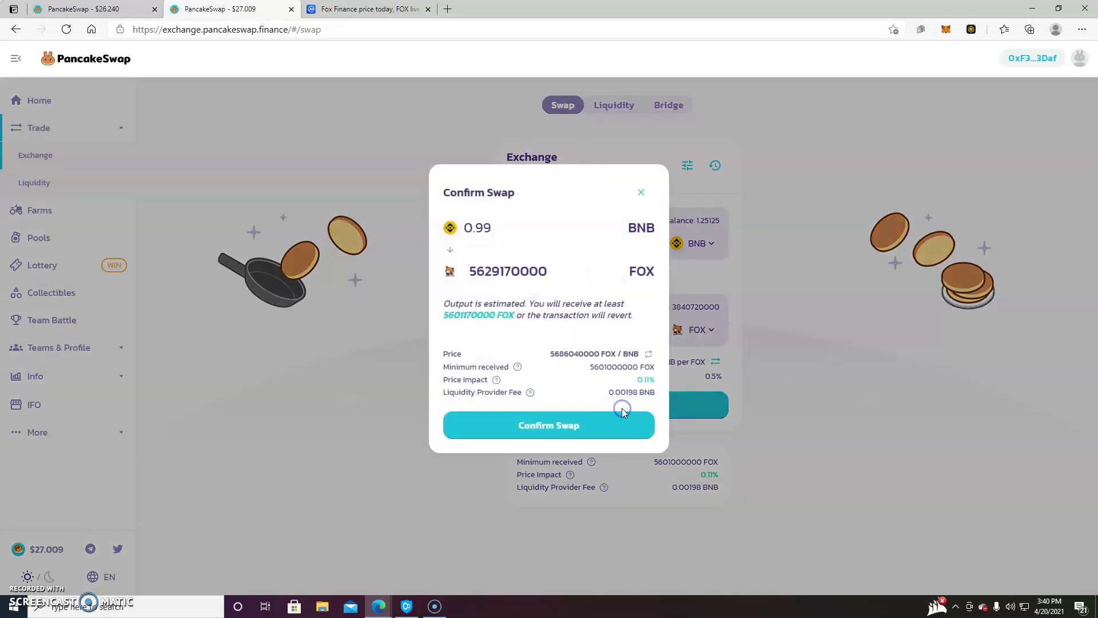
{"action": "left_click", "coordinate": [552, 433]}
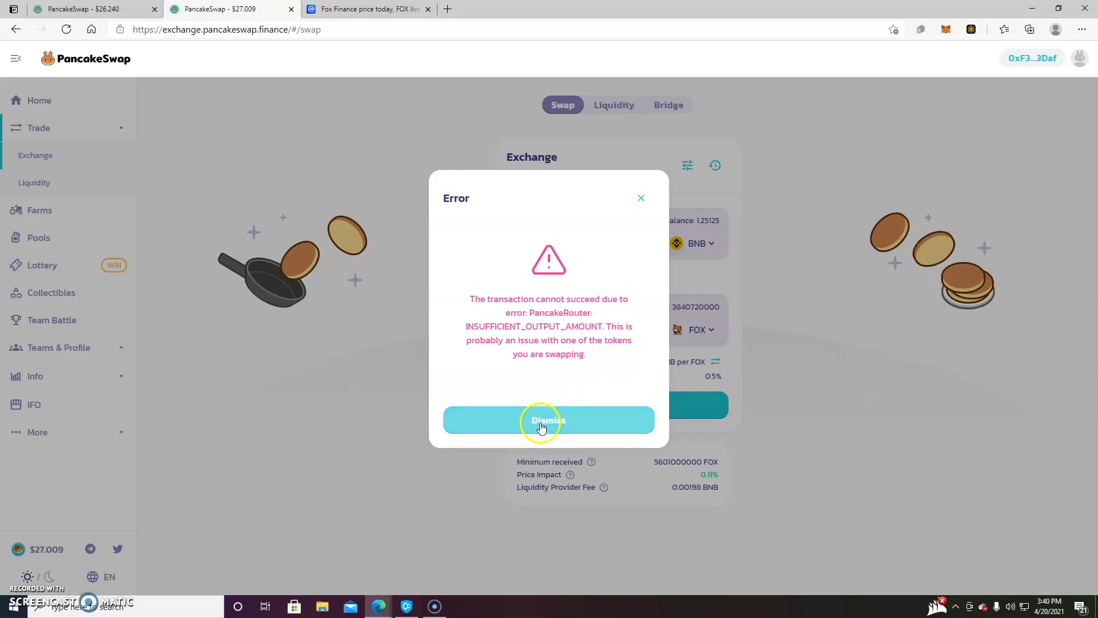
{"action": "left_click", "coordinate": [640, 200]}
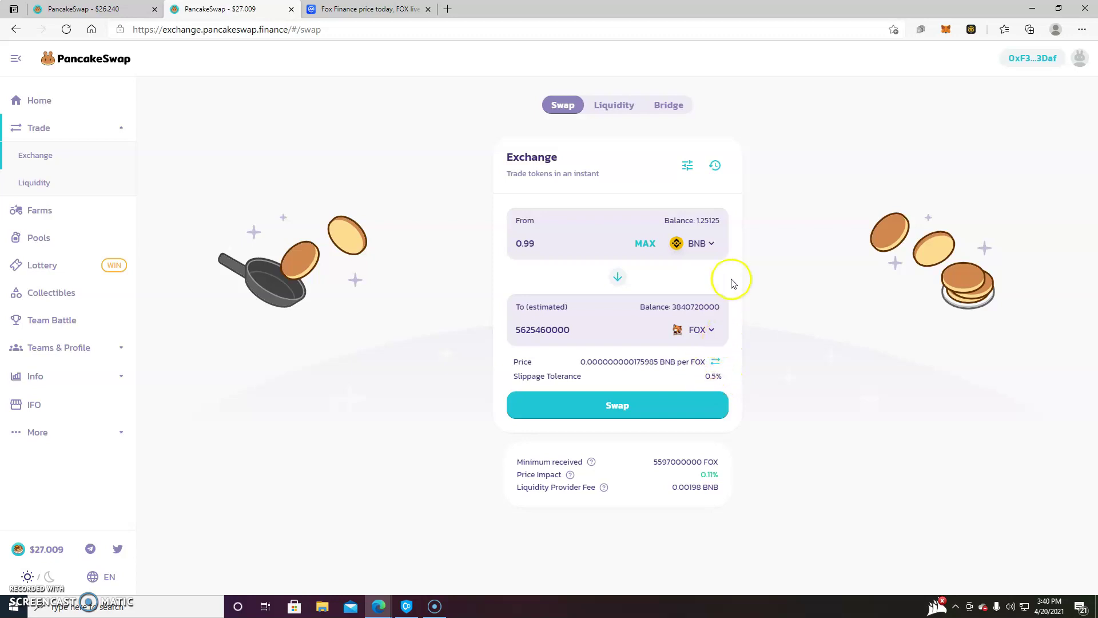
- Set the swap's slippage tolerance to 5%
{"action": "left_click", "coordinate": [685, 171]}
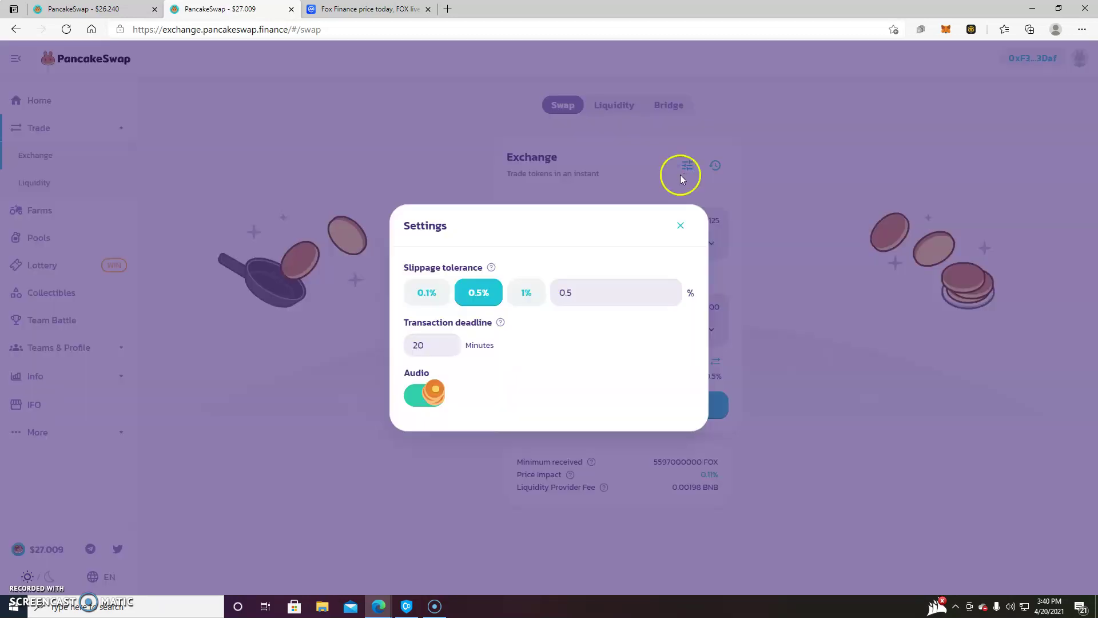
{"action": "left_click", "coordinate": [579, 296]}
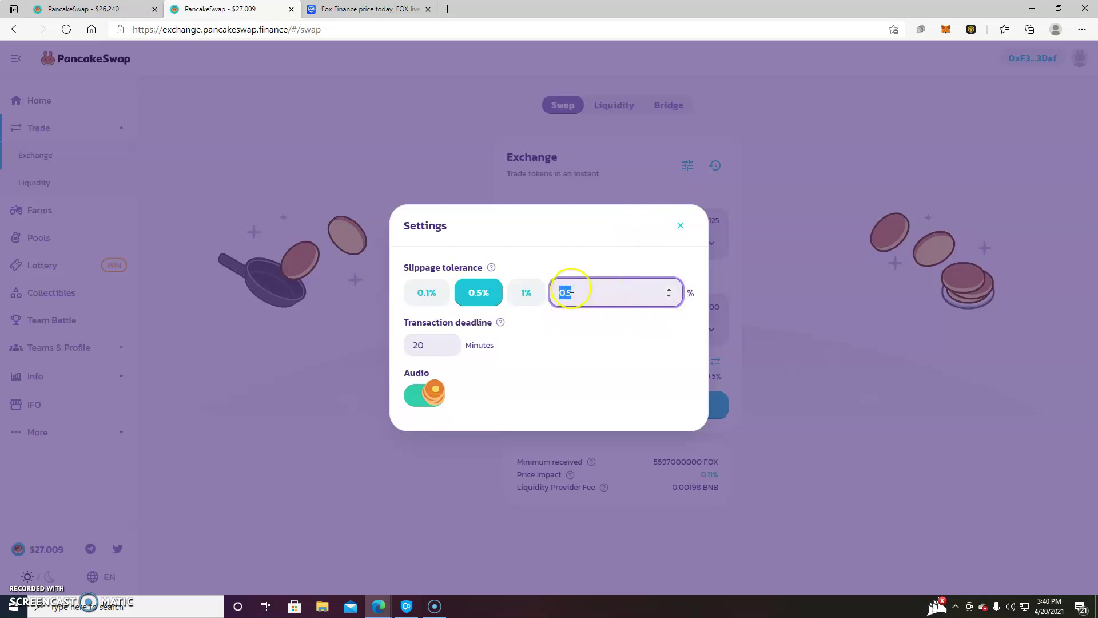
{"action": "type", "text": "5"}
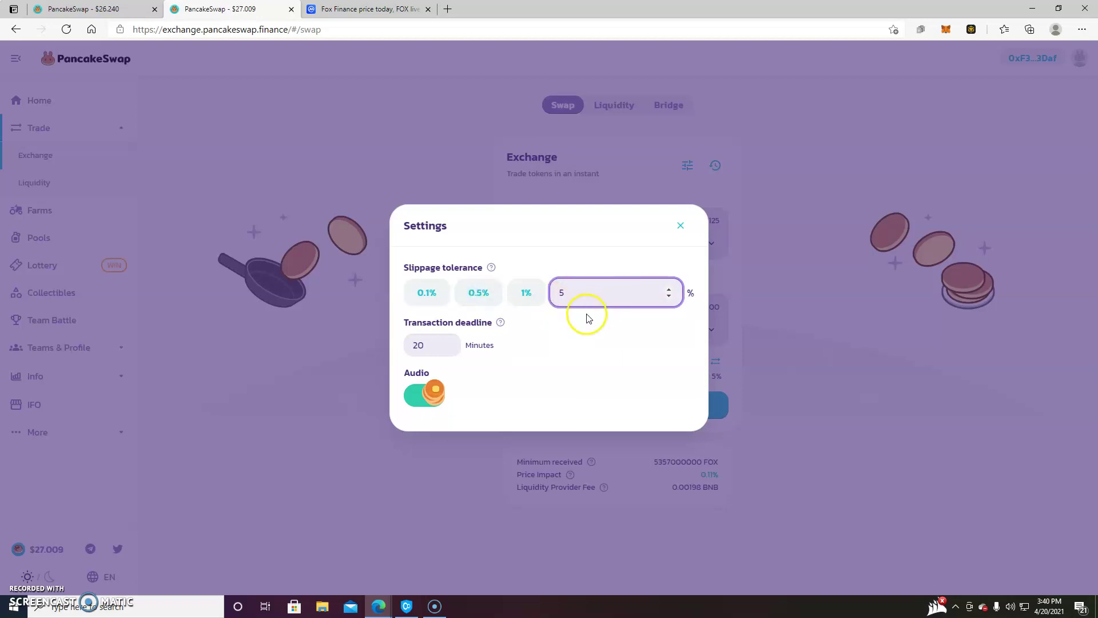
{"action": "left_click", "coordinate": [831, 340]}
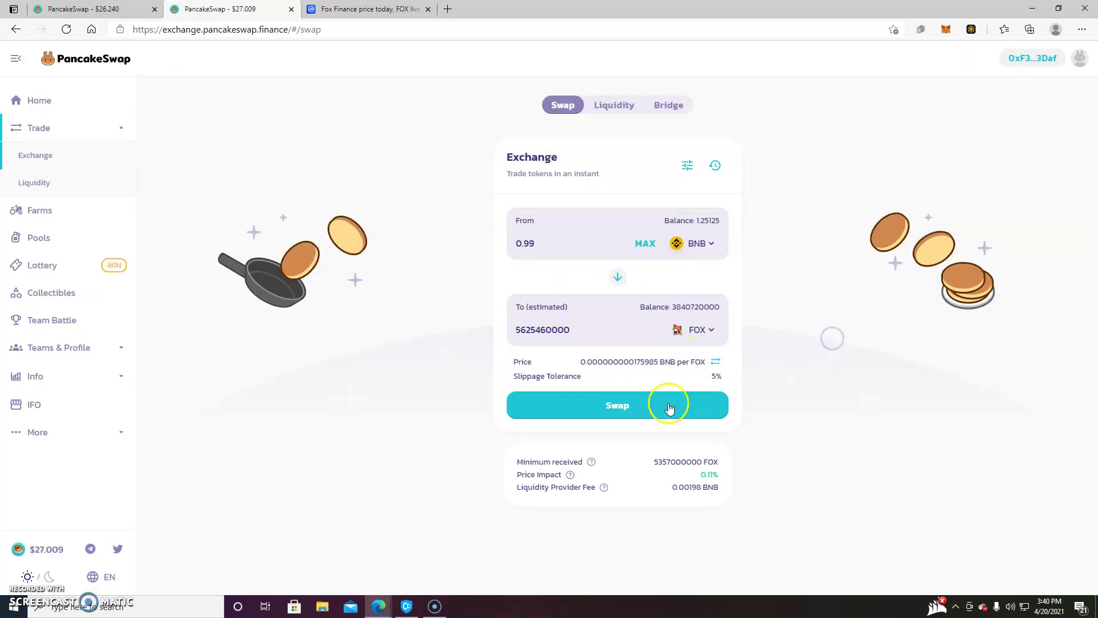
- Retry the 0.99 BNB to FOX swap and close the insufficient output amount error
{"action": "left_click", "coordinate": [618, 412]}
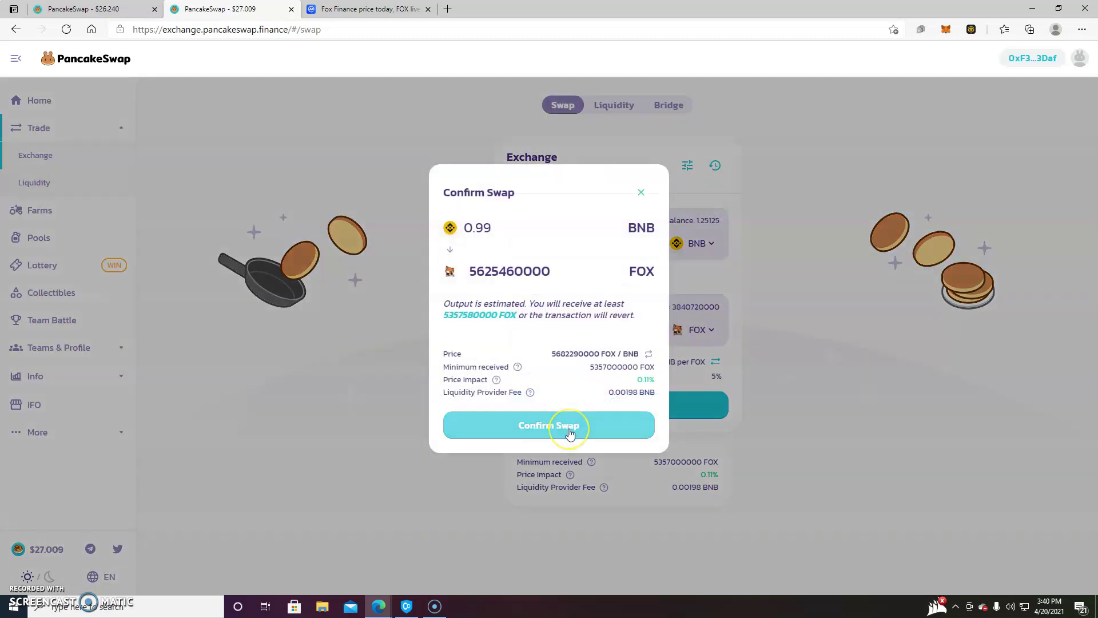
{"action": "left_click", "coordinate": [570, 432]}
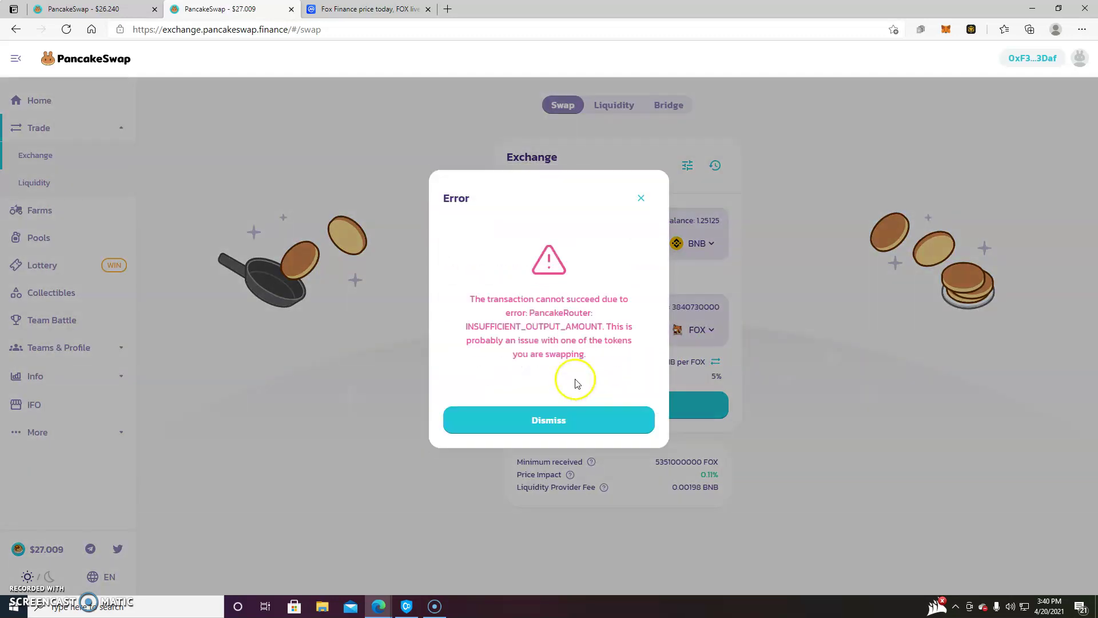
{"action": "left_click", "coordinate": [640, 199]}
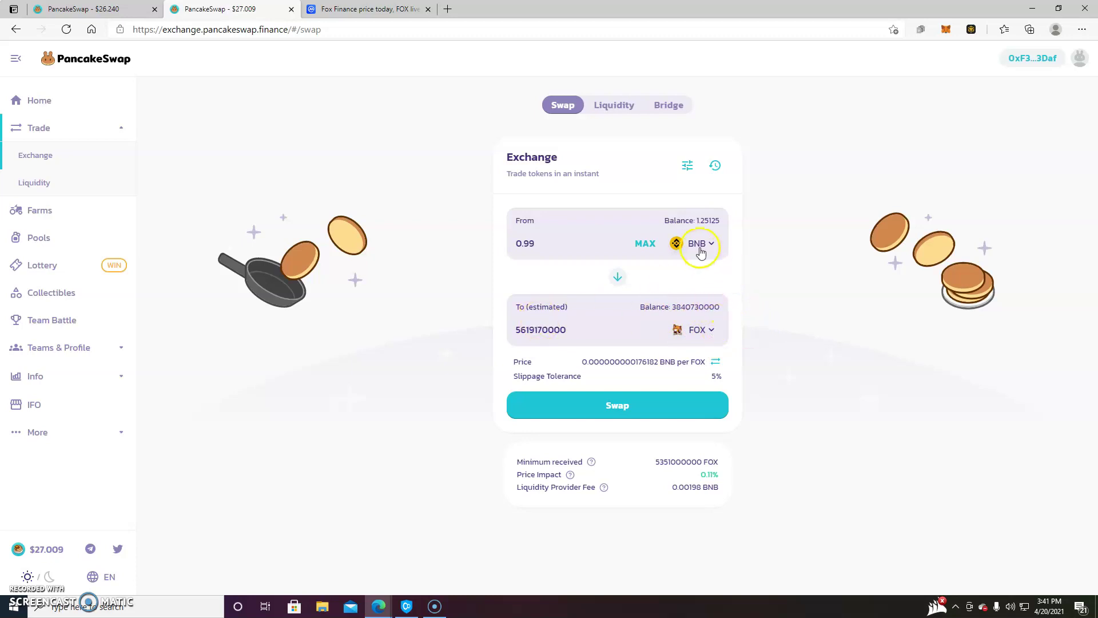
- Replace the 5% slippage tolerance with 12%
{"action": "left_click", "coordinate": [687, 165]}
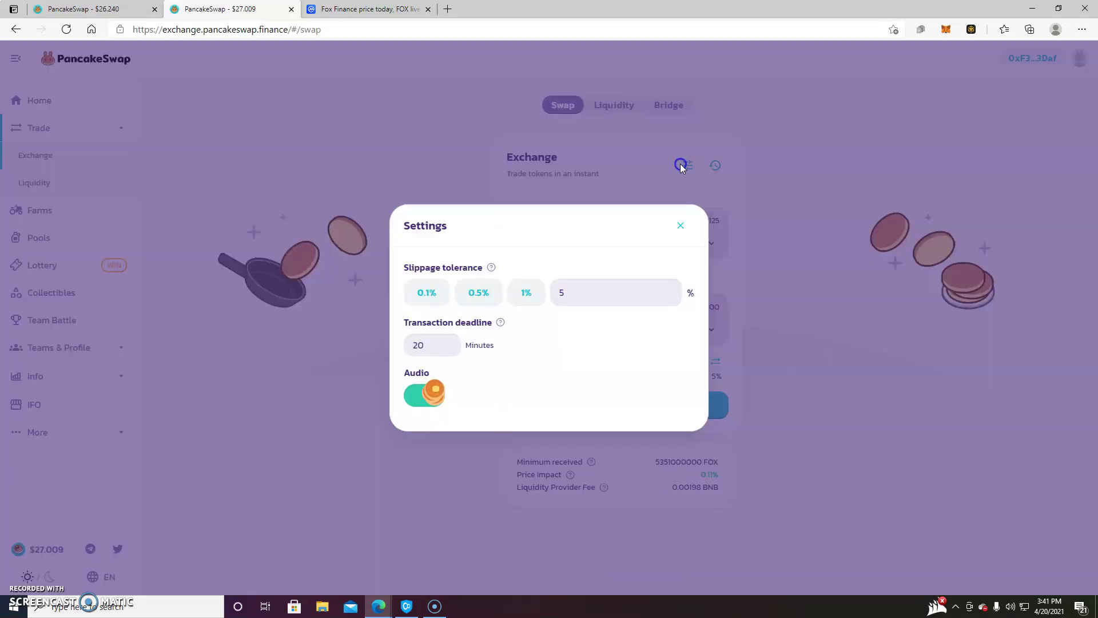
{"action": "left_click_drag", "start_coordinate": [611, 289], "coordinate": [473, 273]}
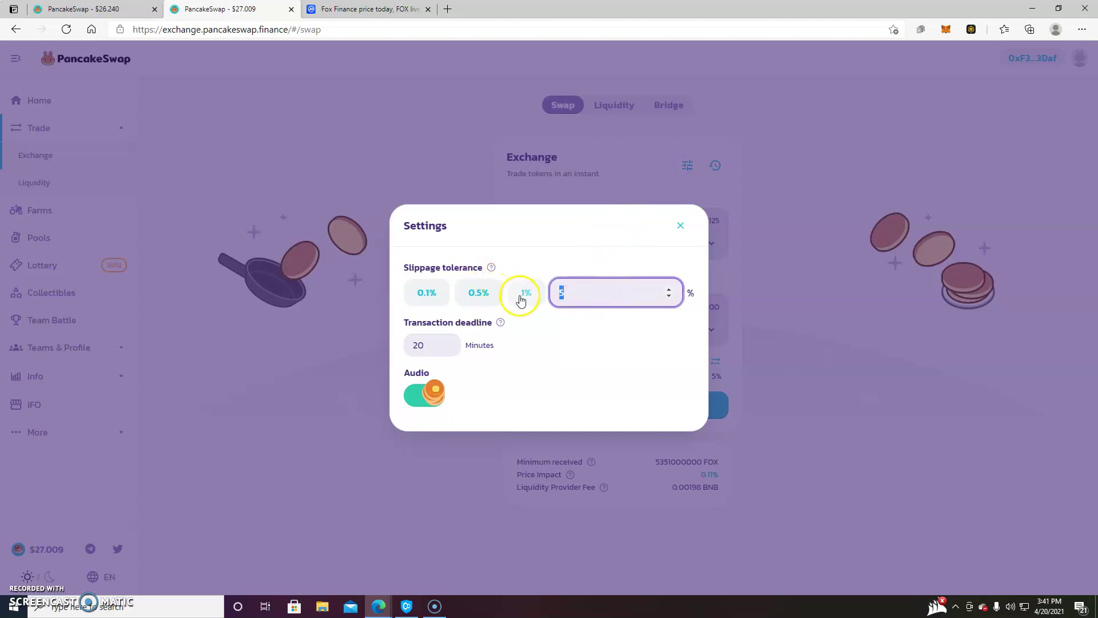
{"action": "type", "text": "12"}
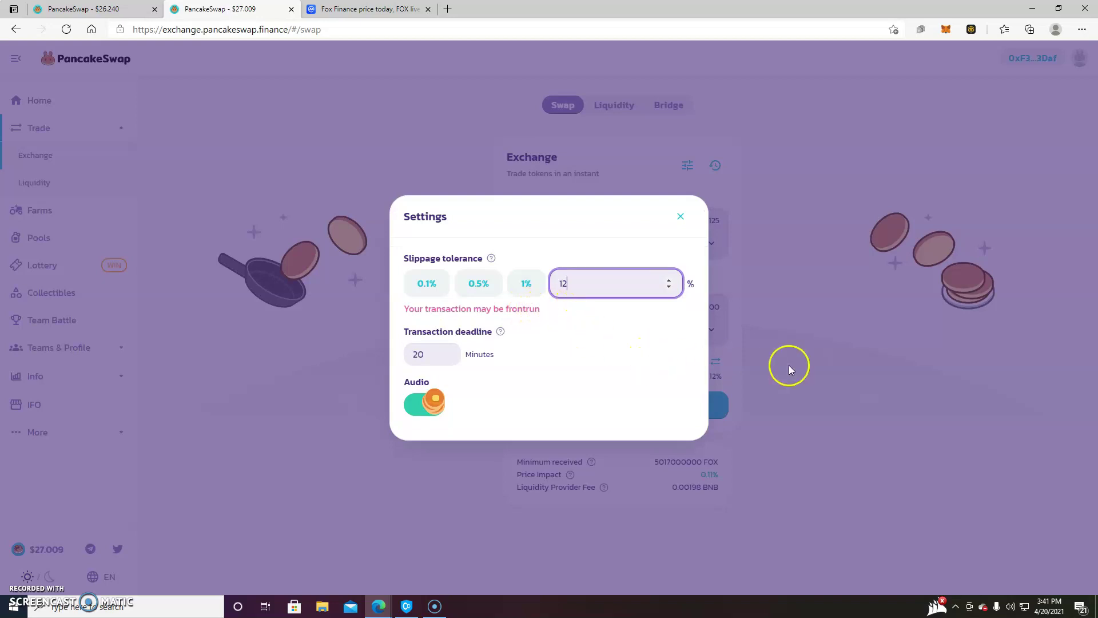
{"action": "left_click", "coordinate": [828, 335]}
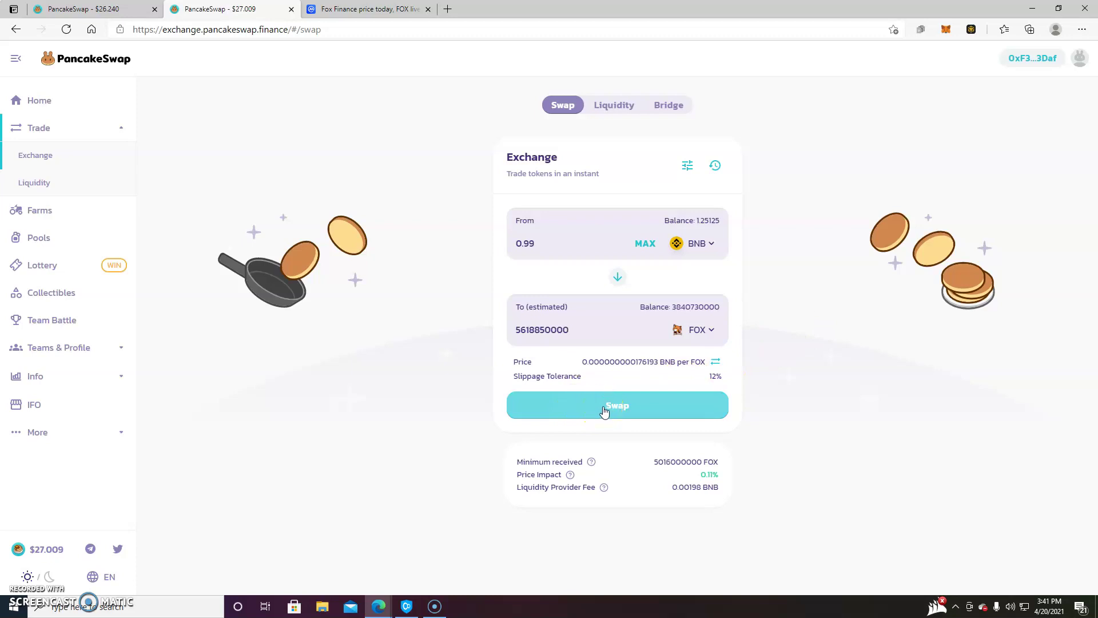
- Retry the BNB to FOX swap at 12% slippage and dismiss the resulting error
{"action": "left_click", "coordinate": [718, 374]}
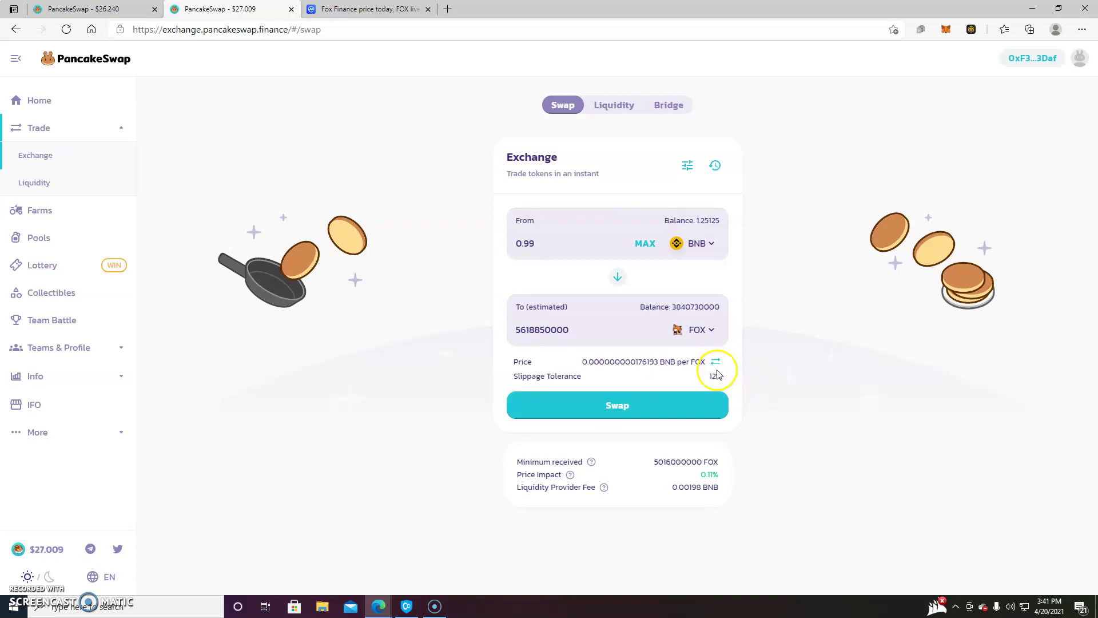
{"action": "left_click", "coordinate": [610, 404]}
{"action": "left_click", "coordinate": [548, 426]}
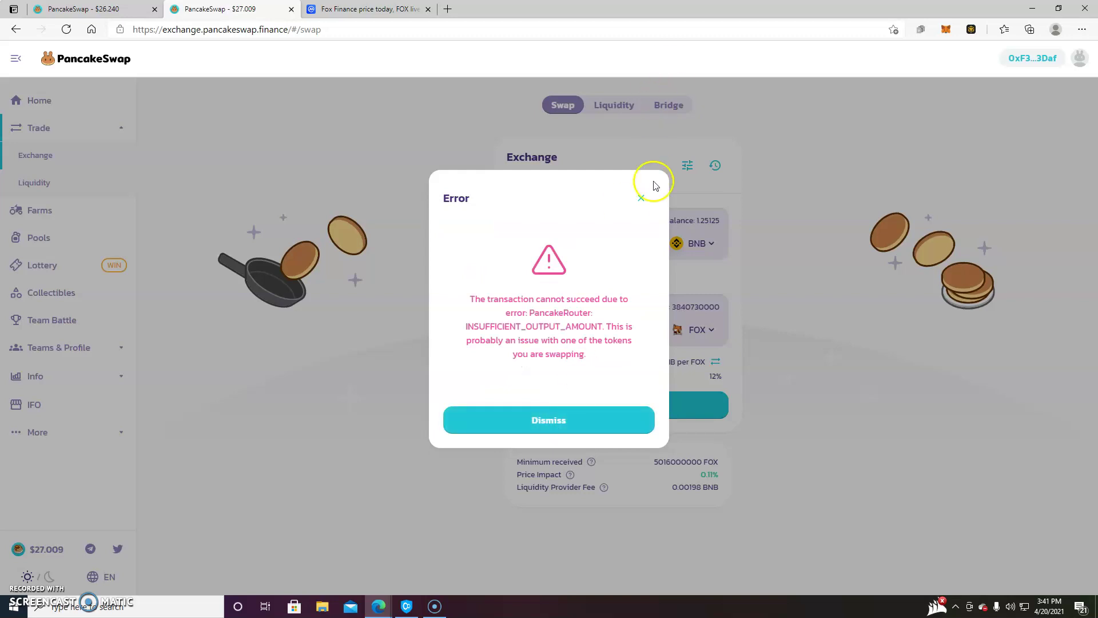
{"action": "left_click", "coordinate": [641, 198]}
- Change the custom slippage tolerance from 12% to 14%
{"action": "left_click", "coordinate": [687, 167]}
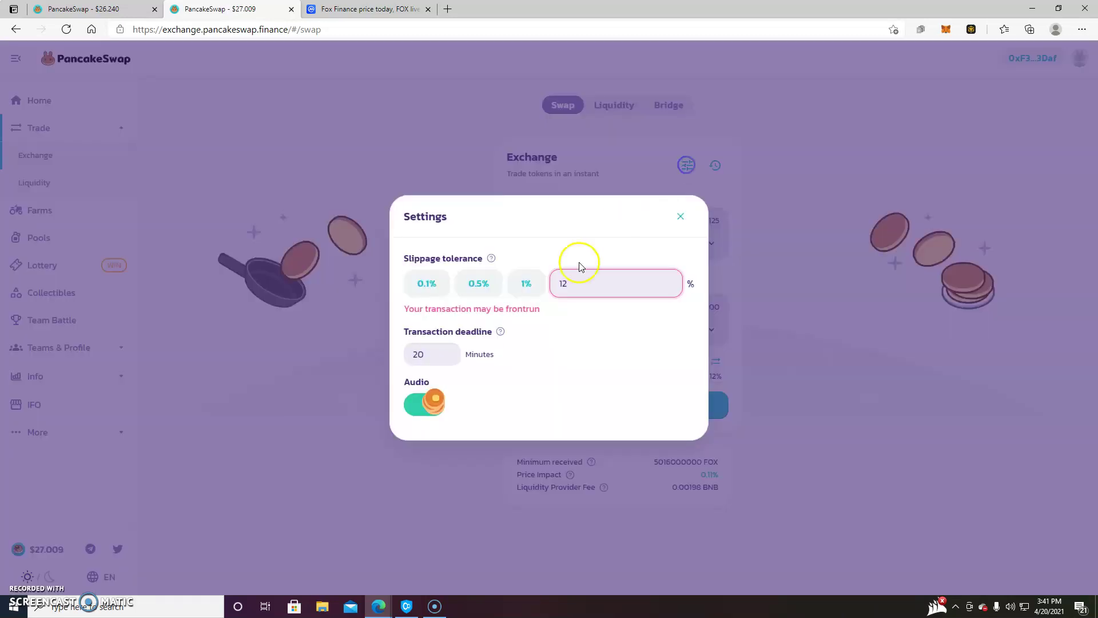
{"action": "left_click", "coordinate": [573, 279]}
{"action": "key", "text": "BackSpace"}
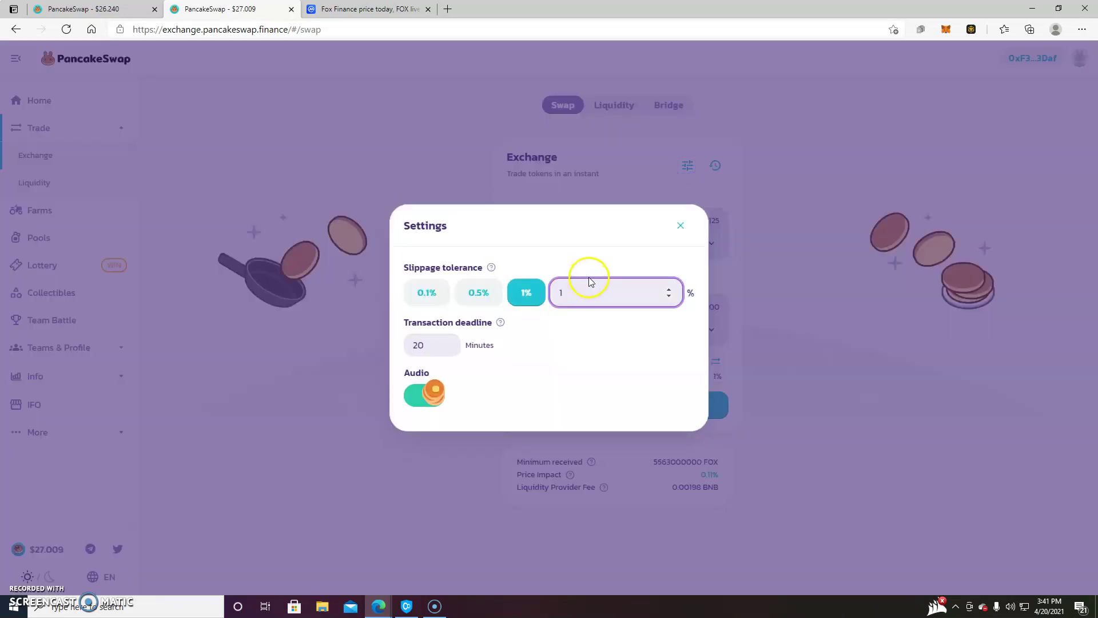
{"action": "type", "text": "5"}
{"action": "key", "text": "BackSpace"}
{"action": "type", "text": "4"}
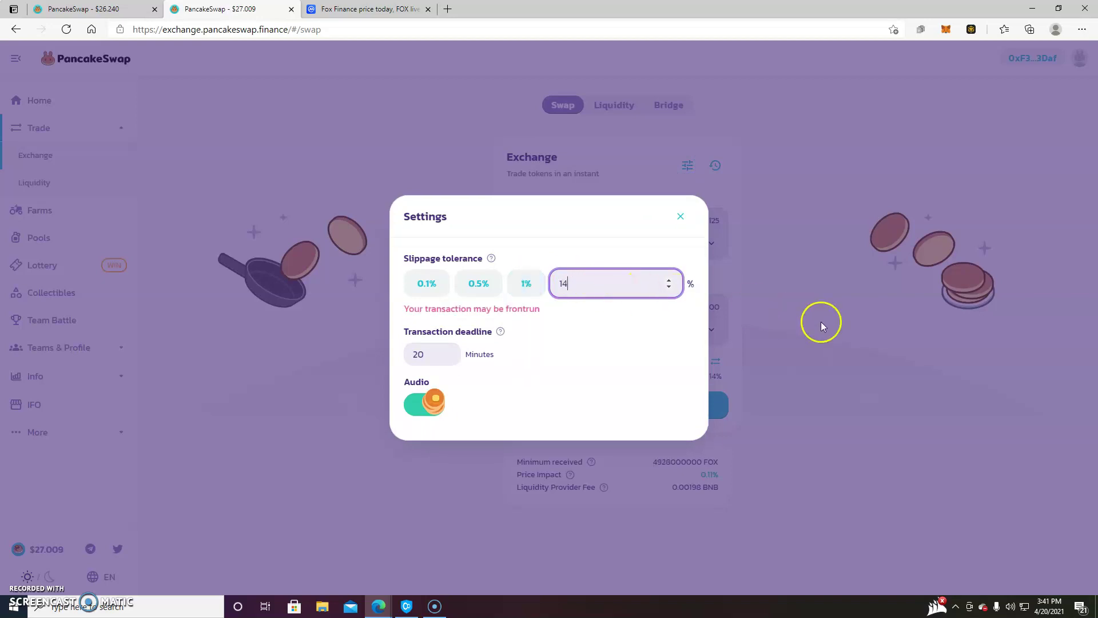
{"action": "left_click", "coordinate": [821, 322]}
- Submit the 0.99 BNB to FOX swap and approve the transaction in MetaMask
{"action": "left_click", "coordinate": [604, 410]}
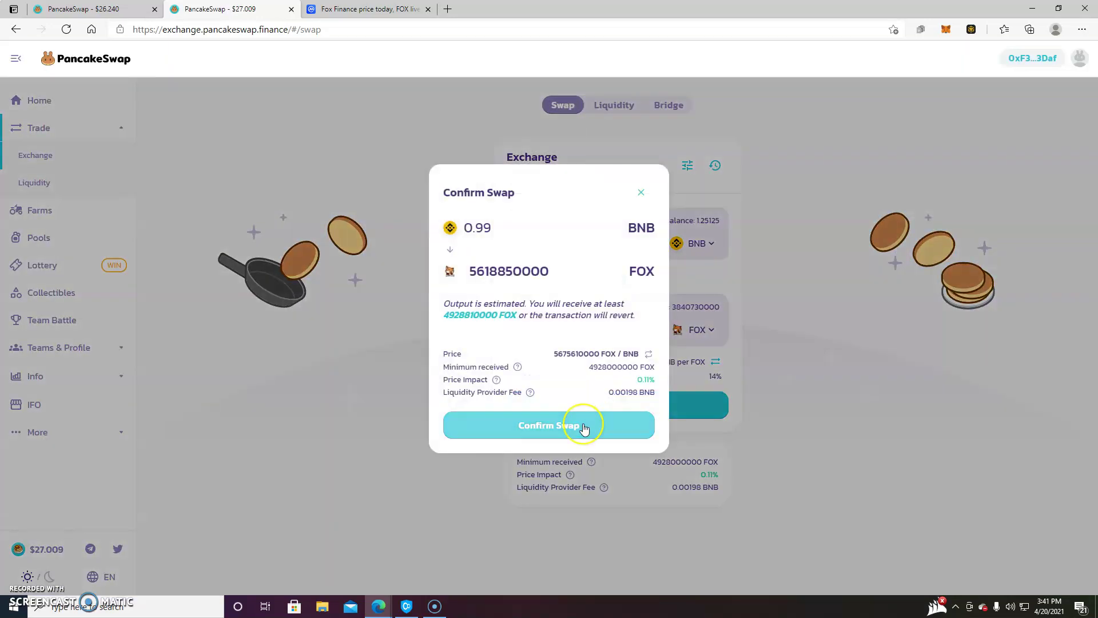
{"action": "left_click", "coordinate": [583, 426]}
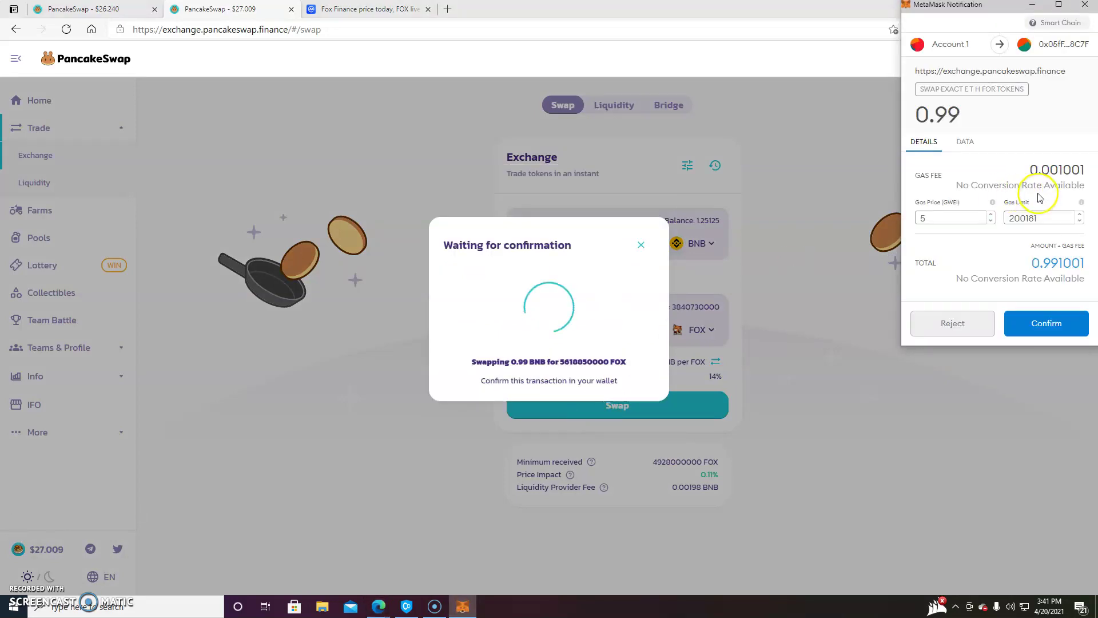
{"action": "left_click", "coordinate": [1044, 327]}
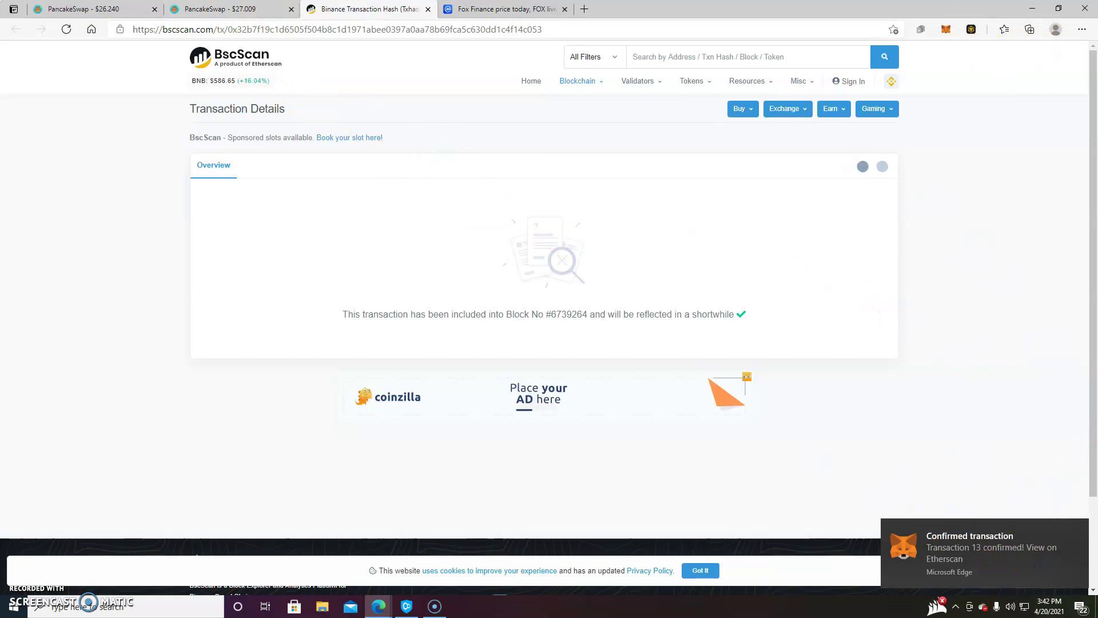
- Check in the MetaMask popup that the wallet now holds 8767721268.038 FOX
{"action": "left_click", "coordinate": [946, 29]}
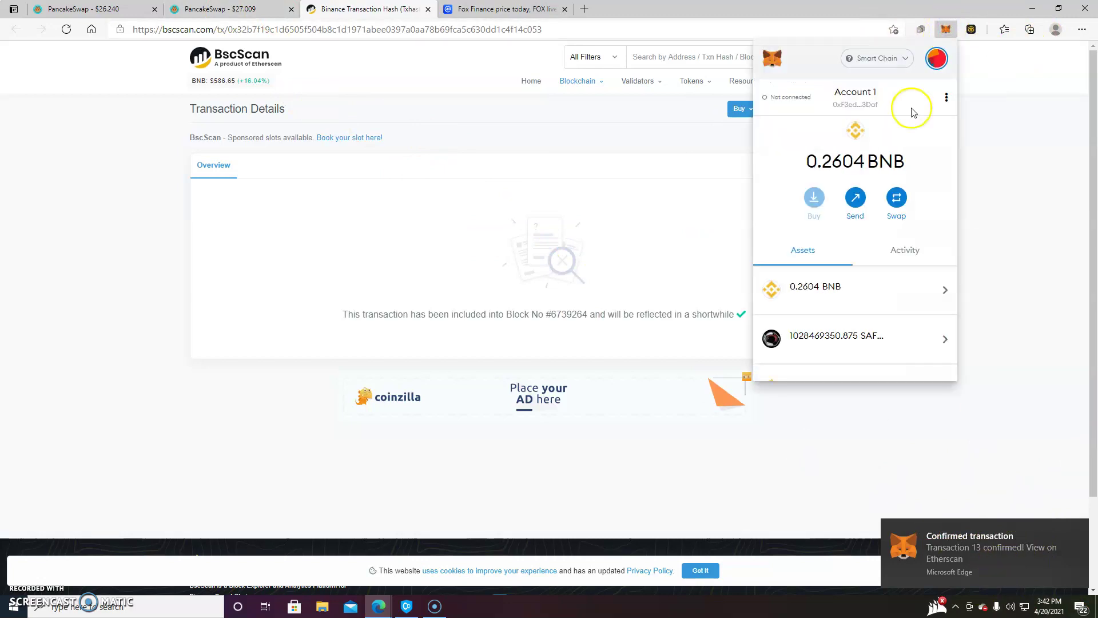
{"action": "scroll", "coordinate": [854, 283], "scroll_direction": "down", "scroll_amount": 5}
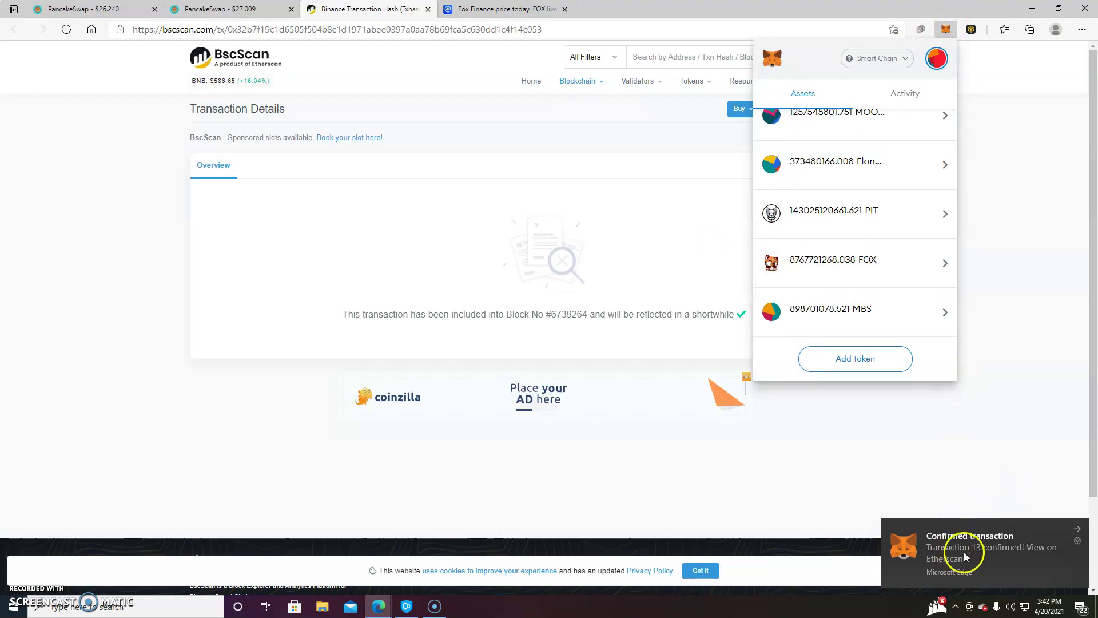
{"action": "left_click", "coordinate": [645, 430]}
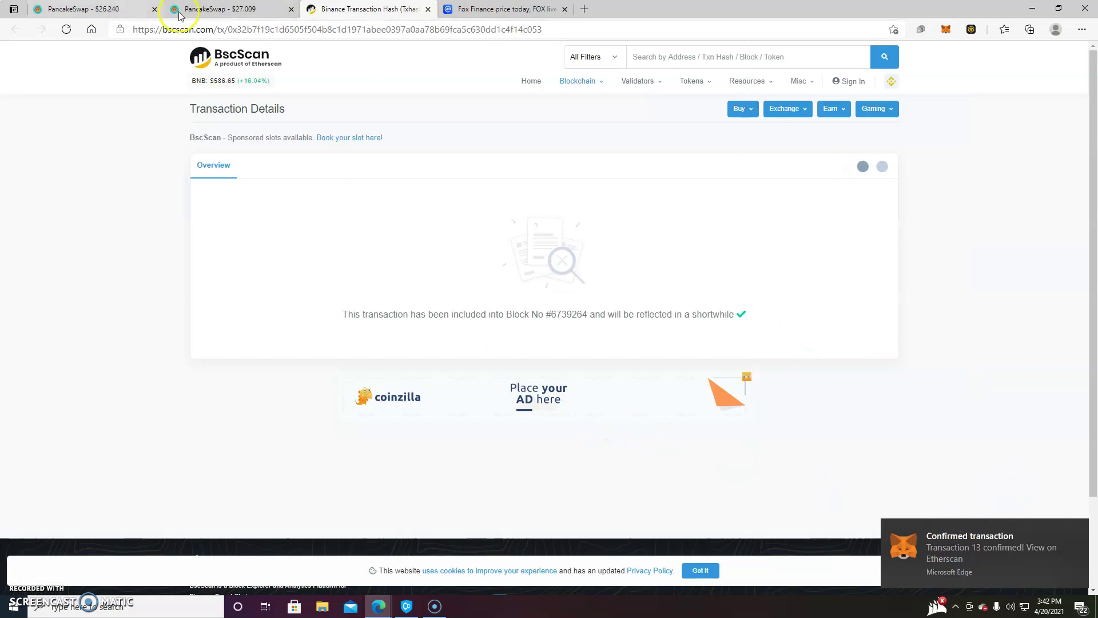
{"action": "left_click", "coordinate": [214, 9]}
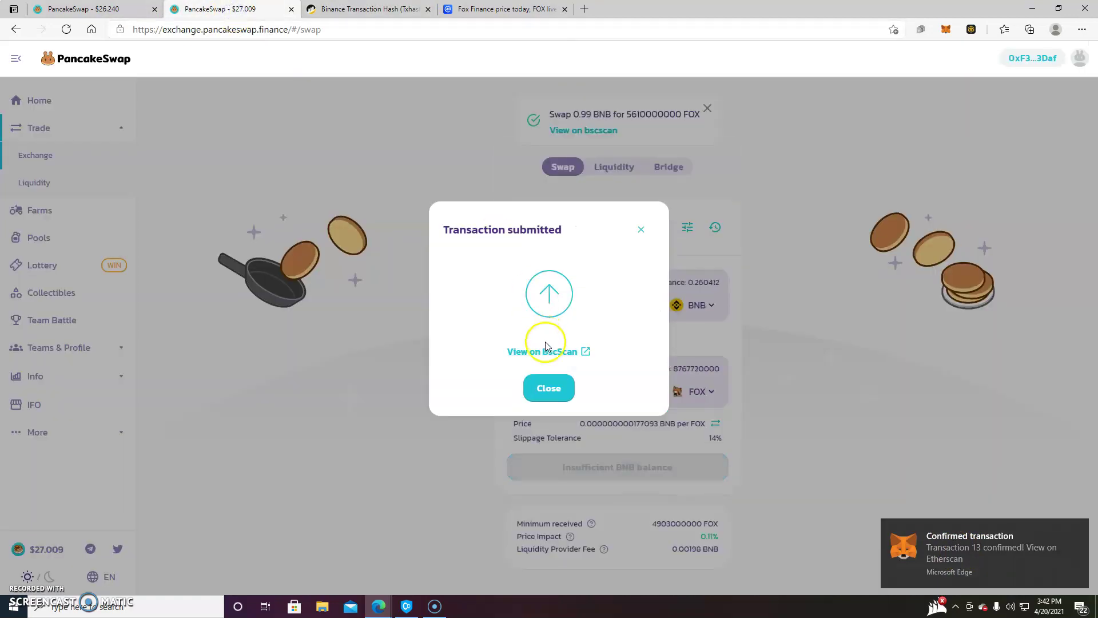
{"action": "left_click", "coordinate": [576, 382]}
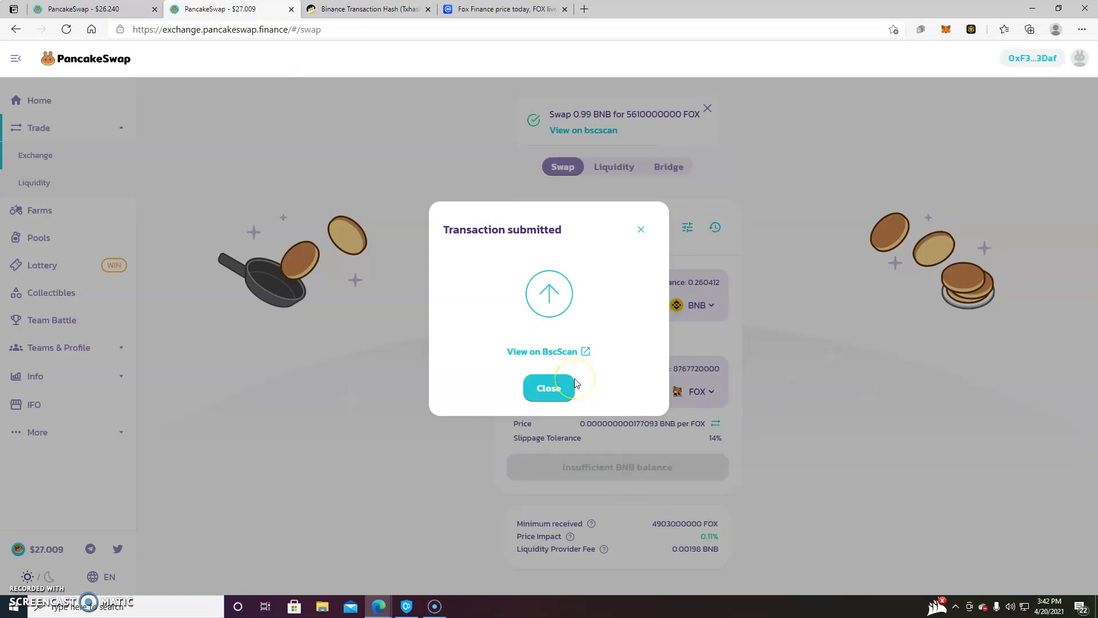